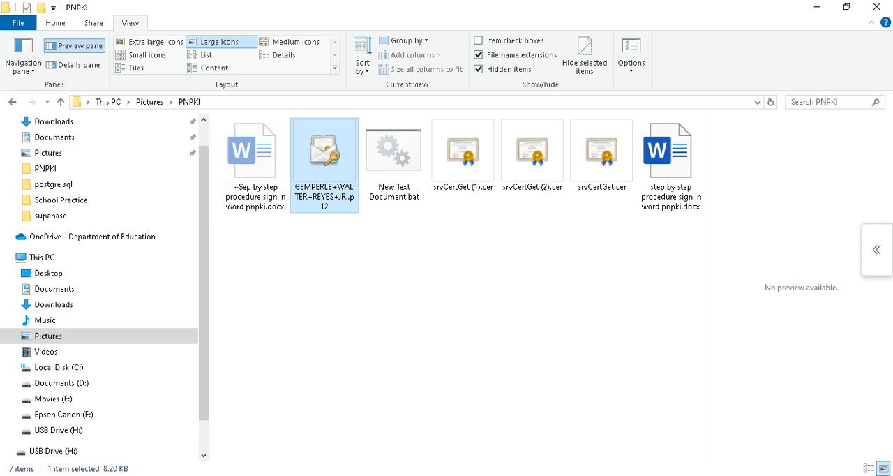
Open the step-by-step PNPKI signing document in Word and view the self-service portal login page it links to.
double_click(670, 166)
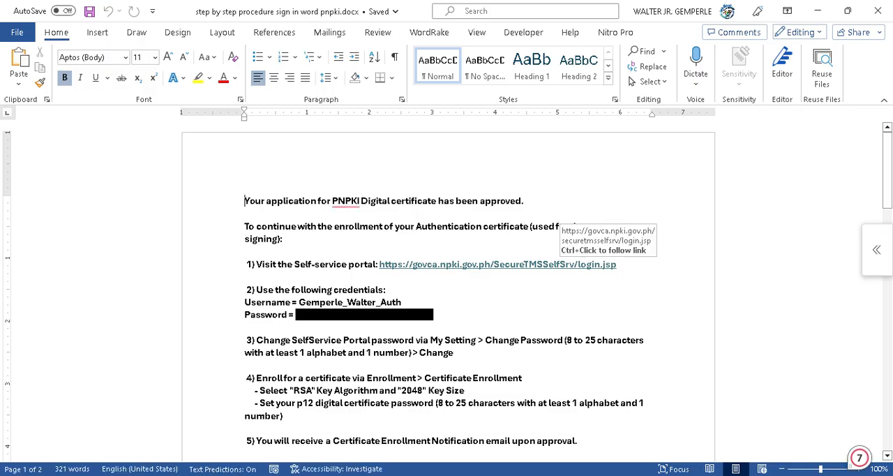
left_click(560, 264, "ctrl")
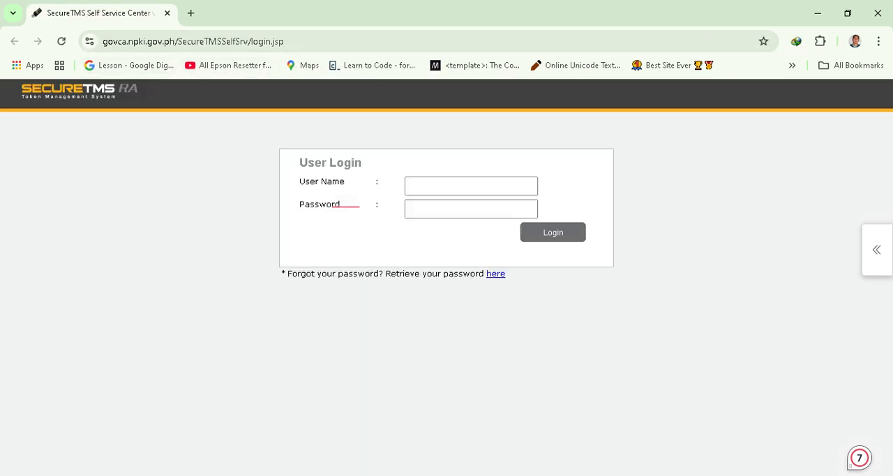
left_click(818, 13)
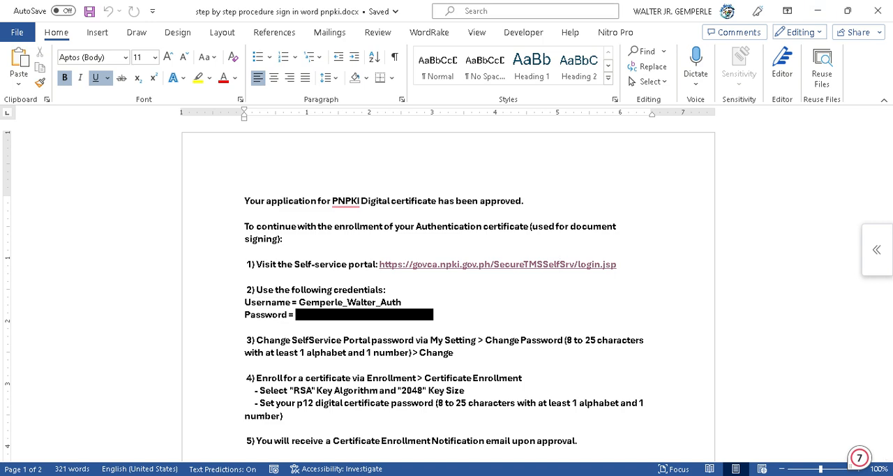
Return to the PNPKI folder in File Explorer and look over the three srvCertGet certificate files.
mouse_move(333, 475)
left_click(264, 429)
left_click_drag(577, 288, 464, 161)
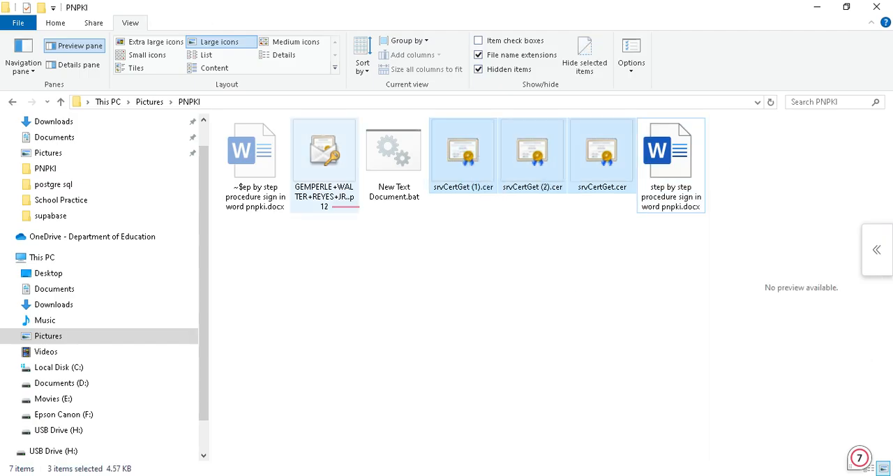
left_click(337, 250)
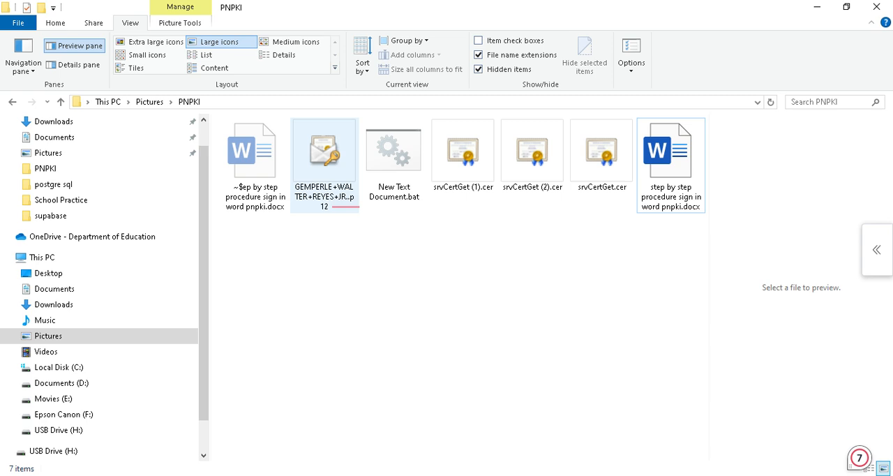
Start importing the personal .p12 certificate with Local Machine as the store location, keeping the suggested file.
double_click(324, 161)
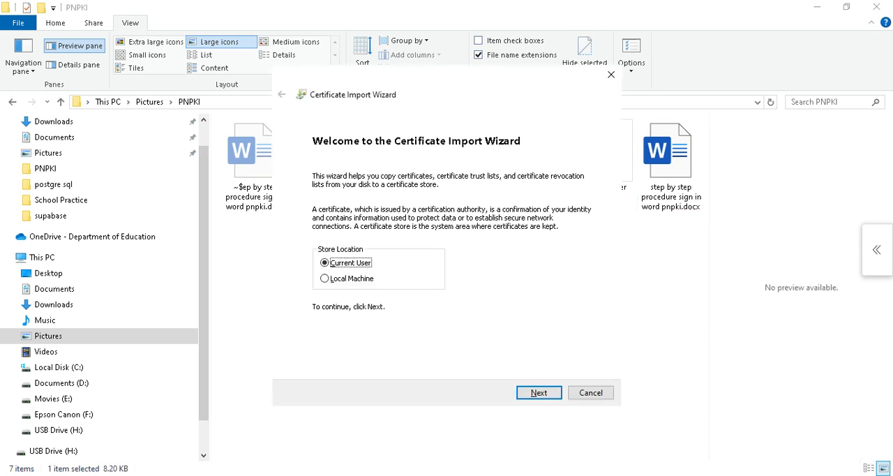
left_click(324, 278)
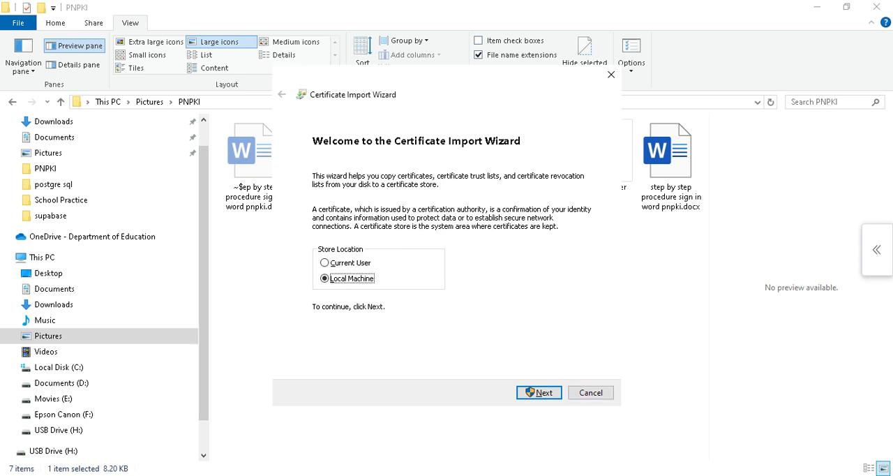
key("Return")
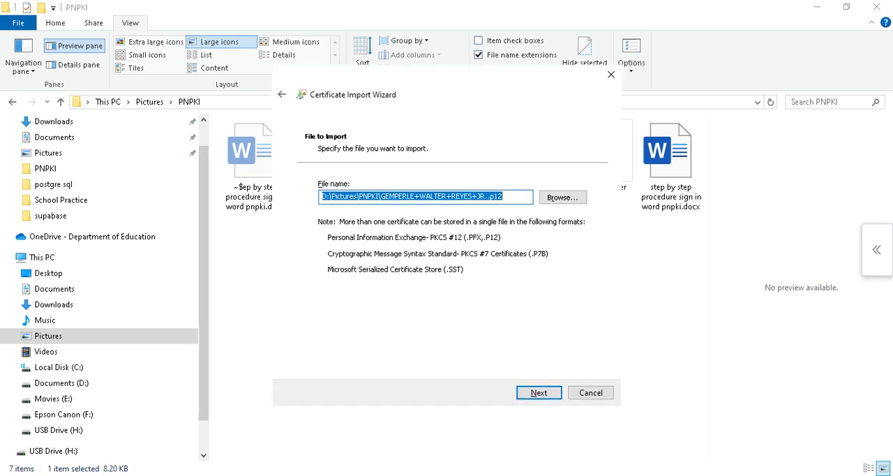
key("Return")
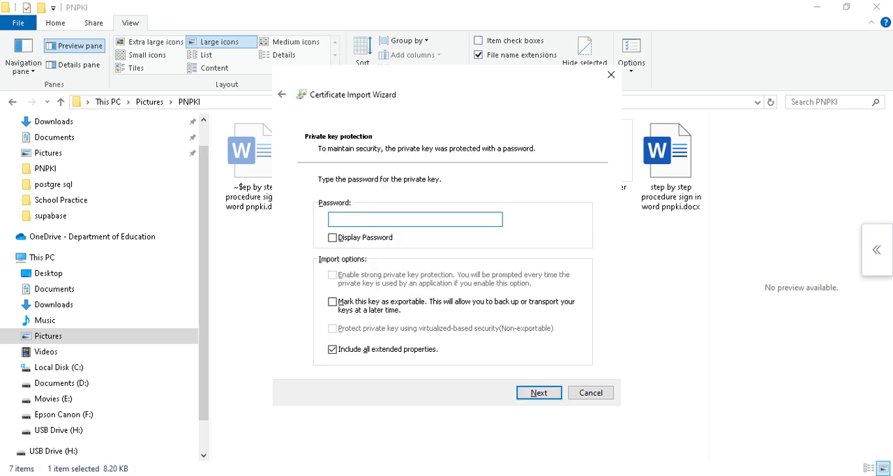
Enter the private key password for the certificate and continue with the default import options.
type("***********")
key("Return")
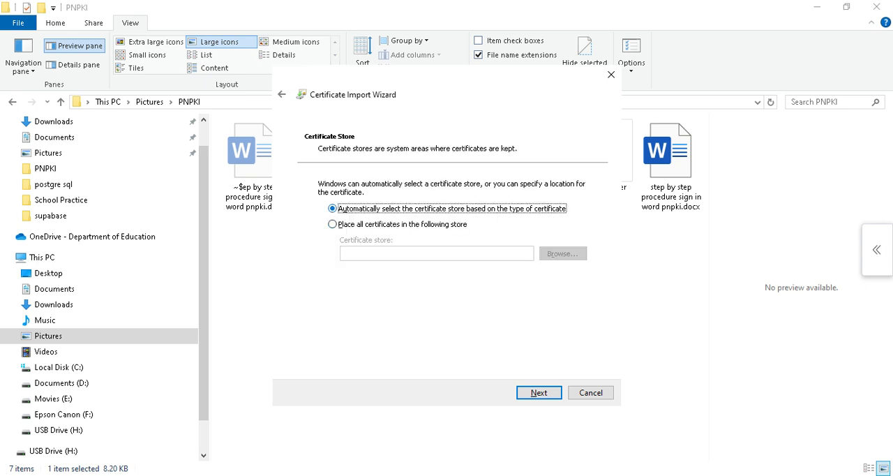
Place all certificates in the Personal store and finish the certificate import.
left_click(333, 224)
left_click(563, 253)
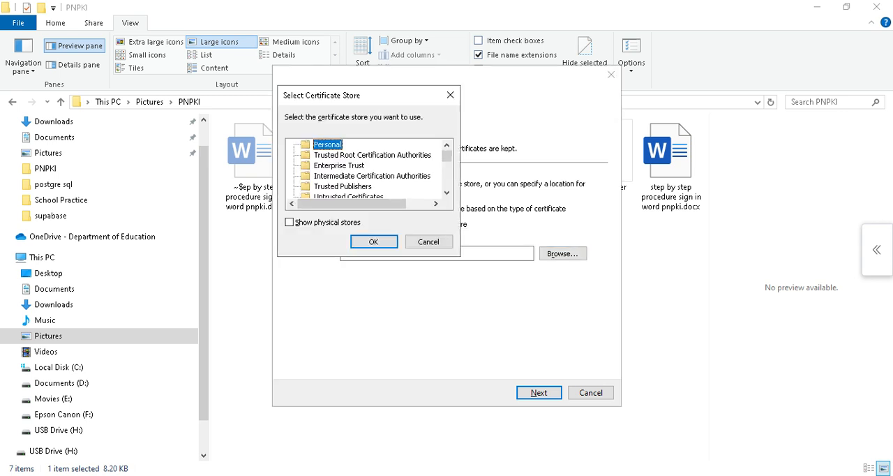
left_click(374, 242)
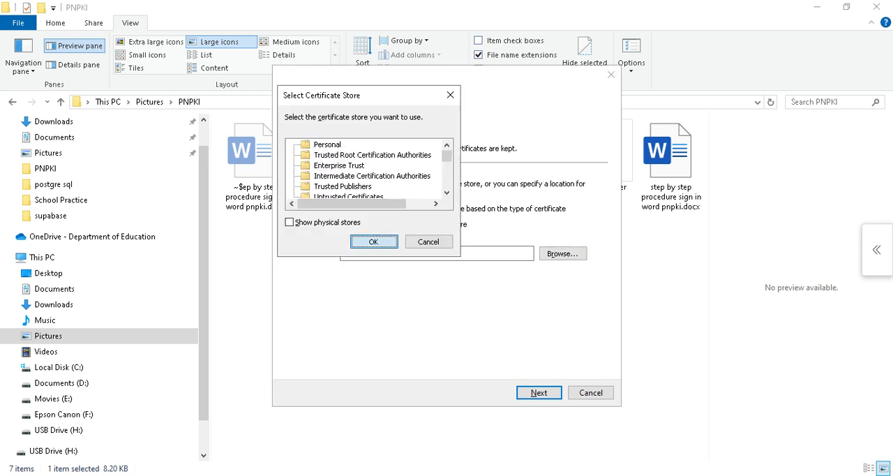
key("Return")
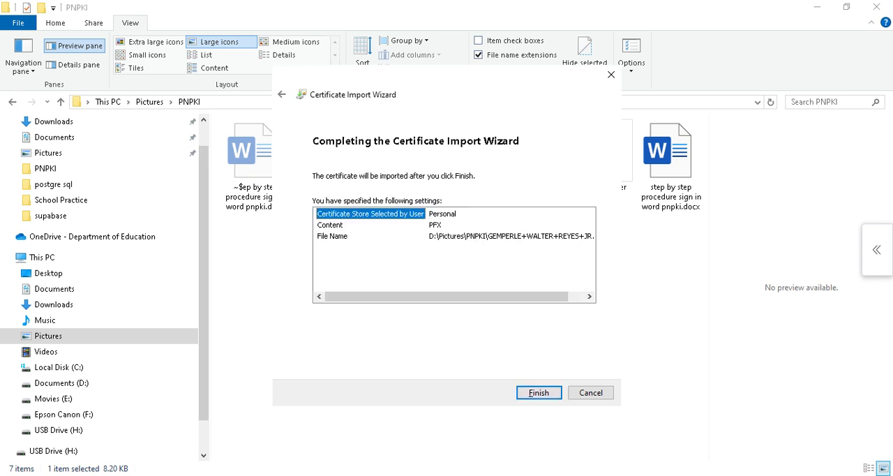
key("Return")
key("Return")
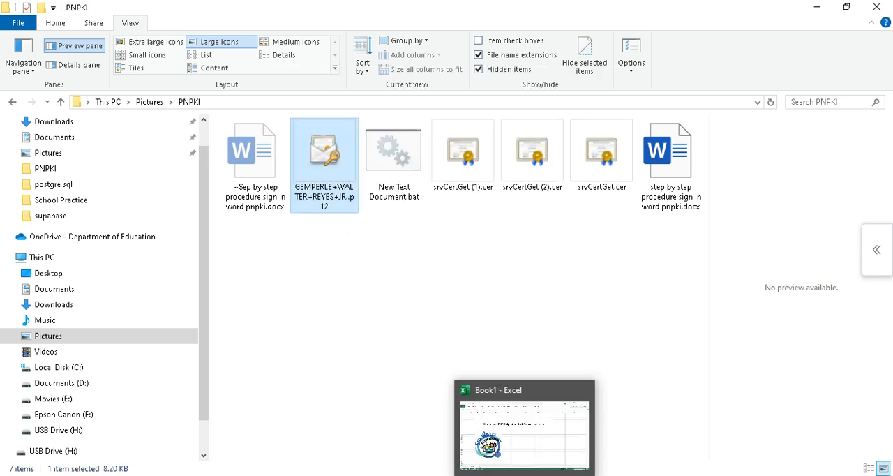
Switch to the Book1 workbook in Excel and start inserting a Microsoft Office signature line at cell K17.
left_click(525, 475)
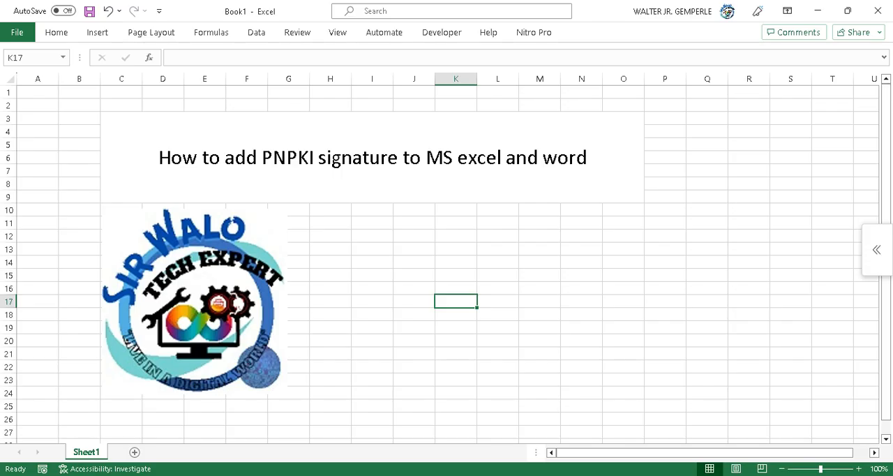
left_click(57, 33)
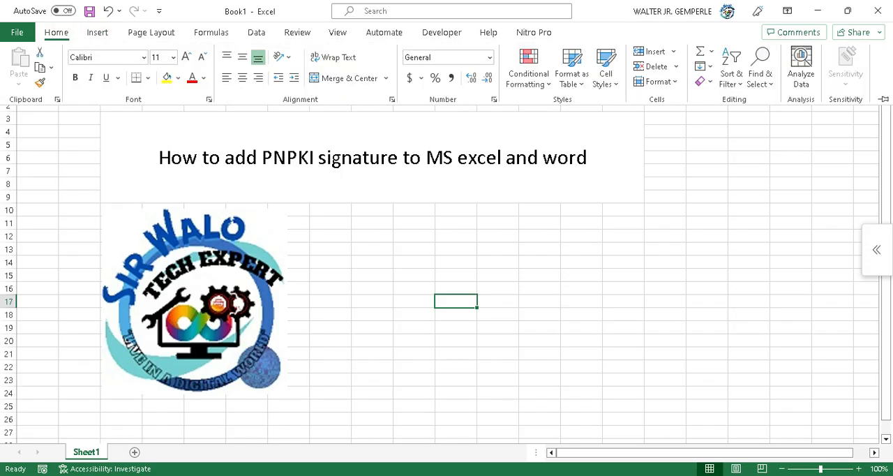
left_click(97, 33)
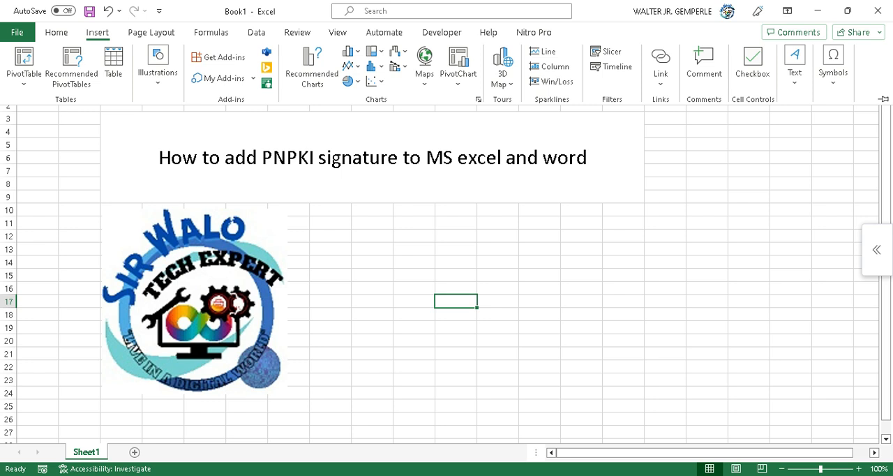
left_click(795, 70)
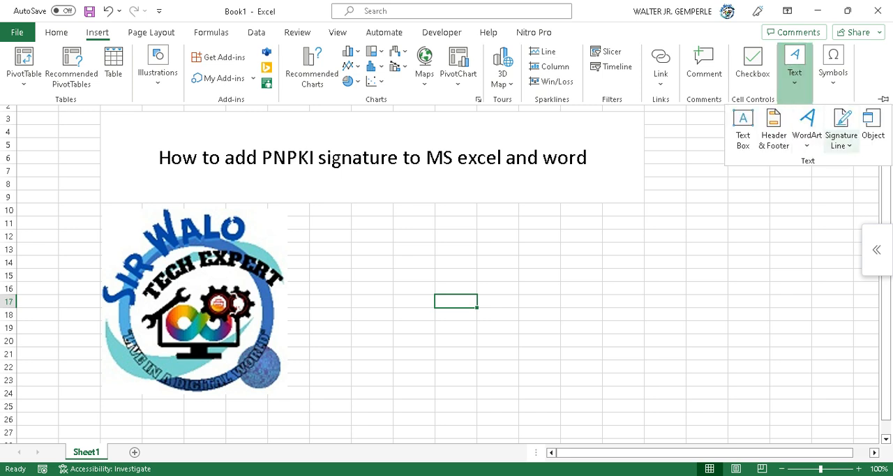
left_click(842, 142)
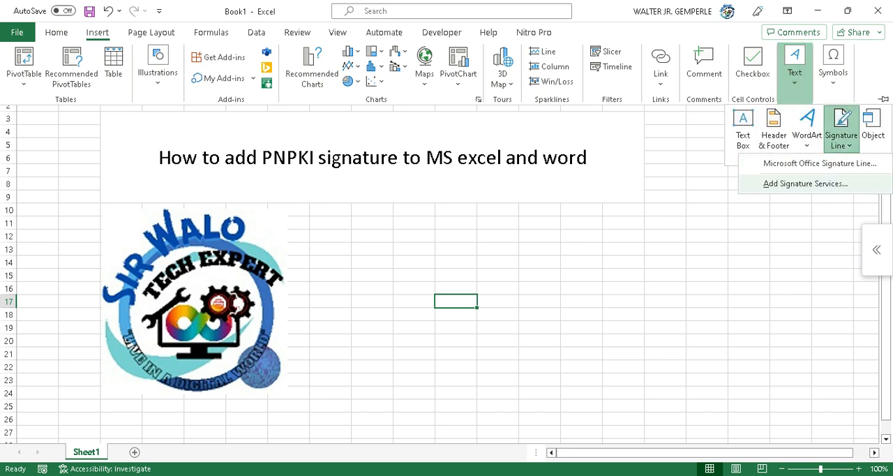
left_click(820, 164)
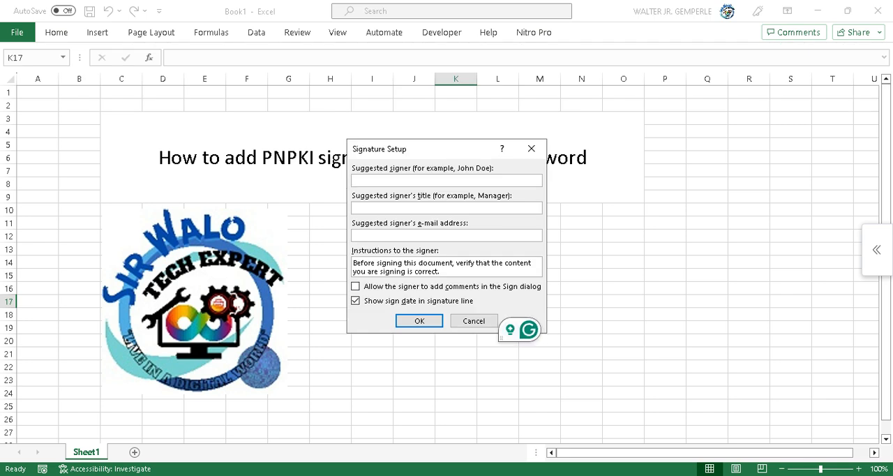
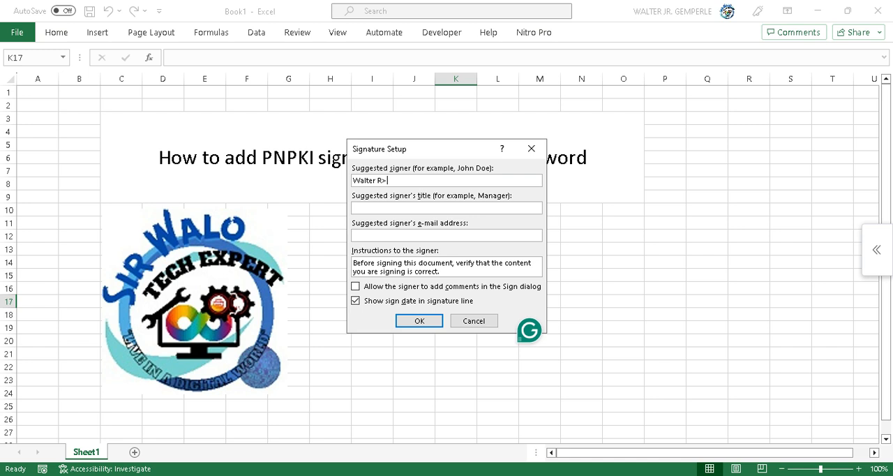
Set up the signature line with the suggested signer's full name, the title Teacher and the signer's e-mail address.
key("Tab")
type("Teacher")
key("Tab")
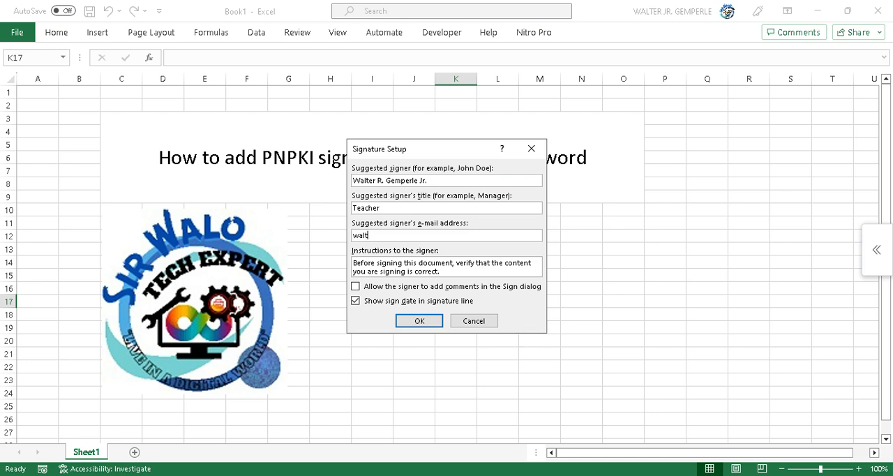
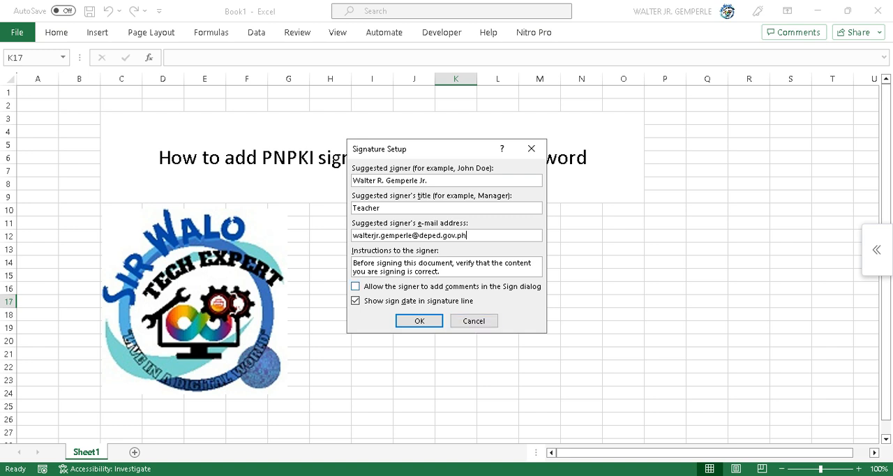
key("Return")
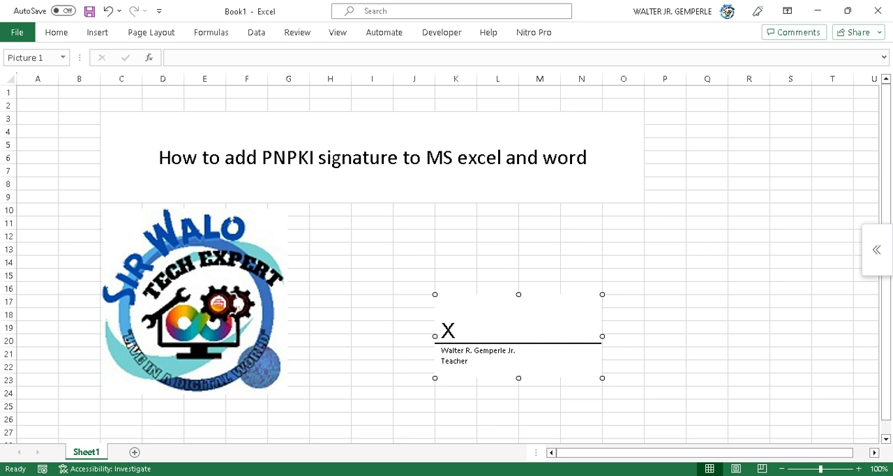
Start signing the signature line and save the workbook as "MY file" in the Documents folder.
right_click(489, 335)
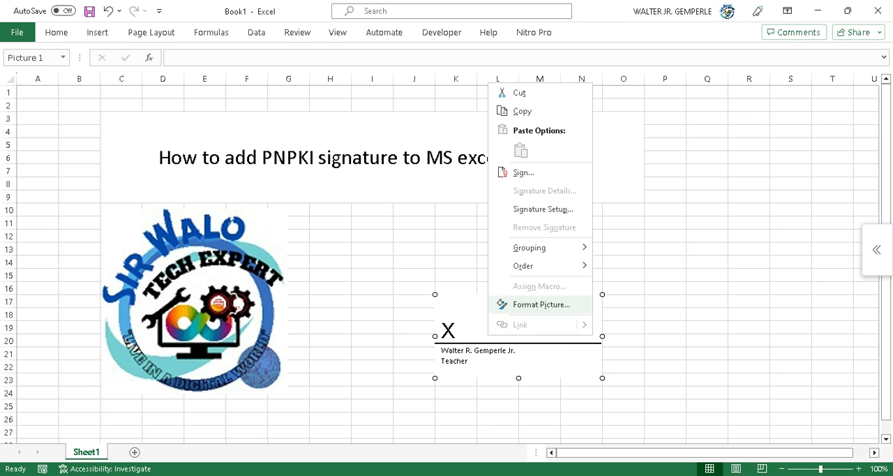
left_click(523, 172)
left_click(425, 280)
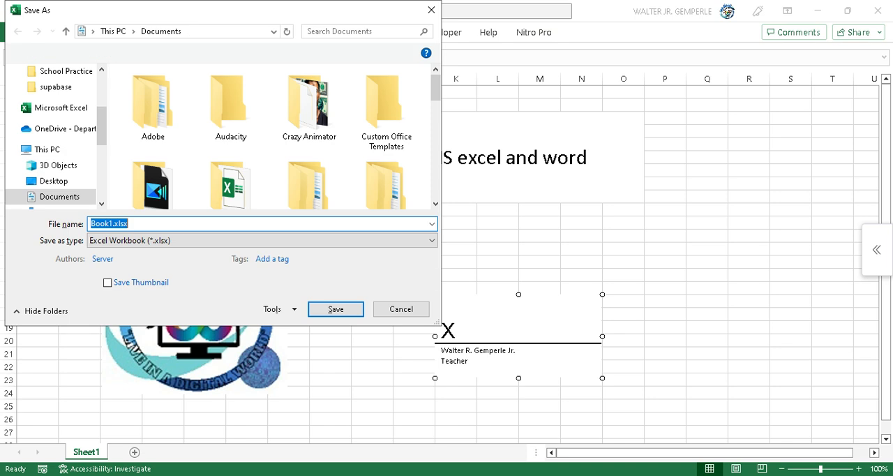
scroll(58, 166, "down", 1)
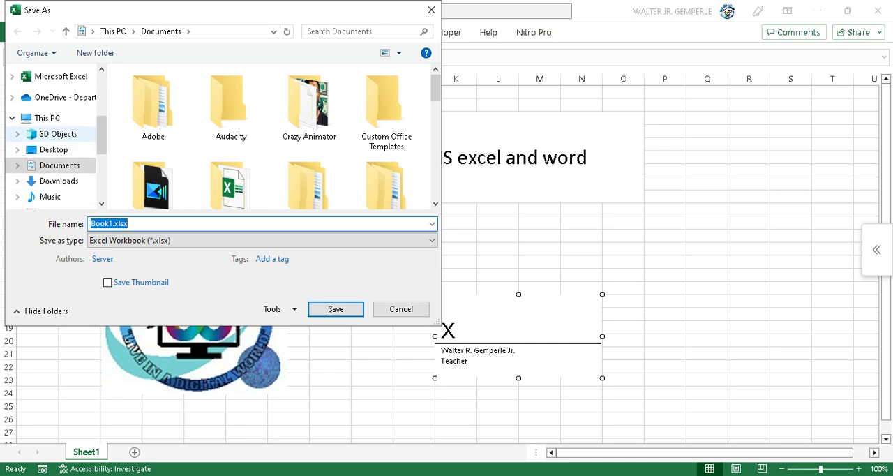
scroll(58, 182, "up", 3)
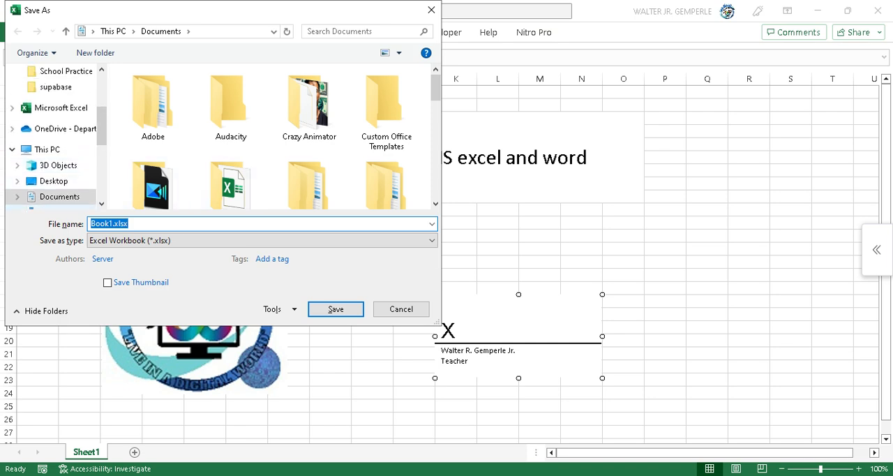
scroll(59, 140, "up", 1)
scroll(59, 140, "down", 3)
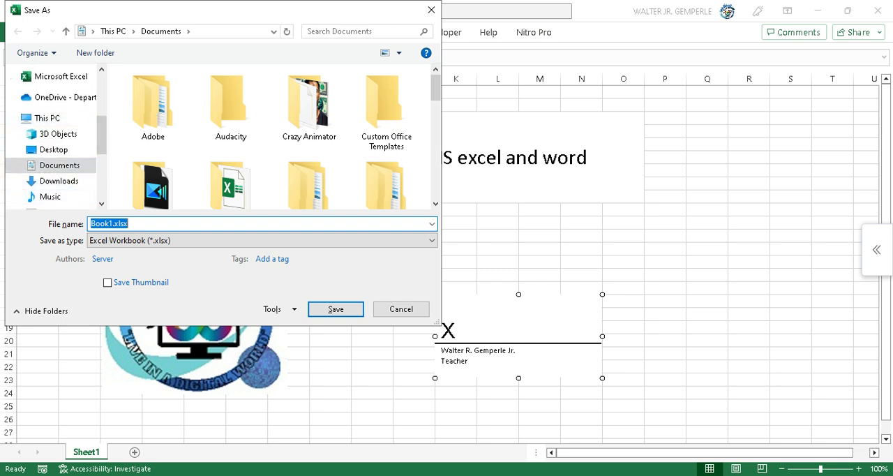
type("MY file")
key("Return")
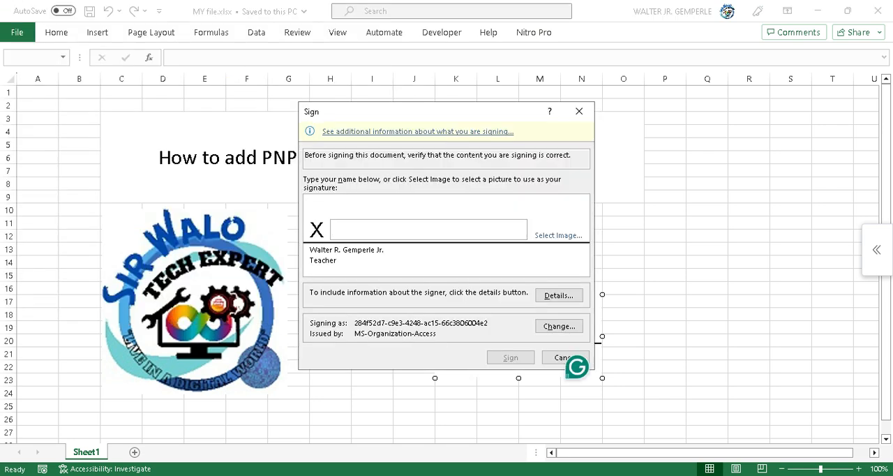
Choose the handwritten signature PNG from the Pictures folder as the image for the signature line.
left_click(558, 236)
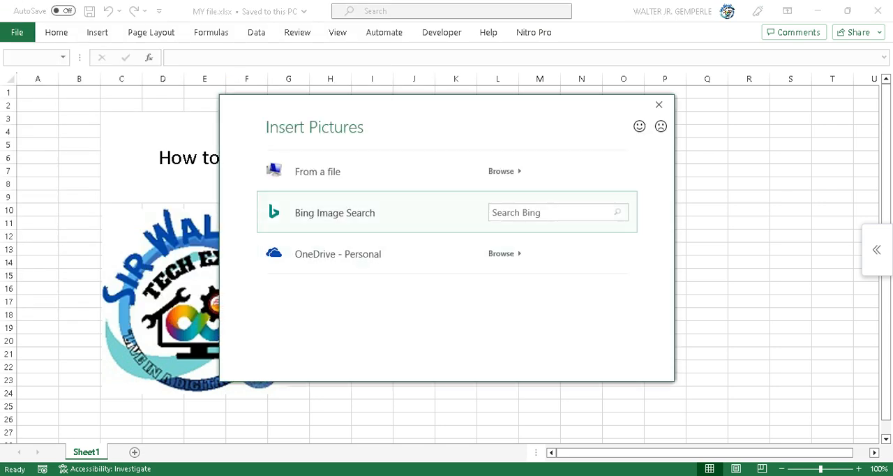
left_click(504, 172)
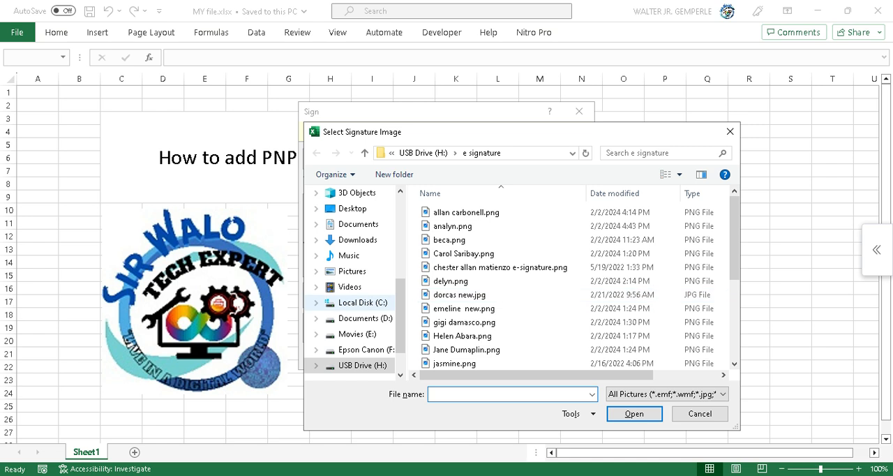
left_click(352, 270)
scroll(600, 335, "down", 3)
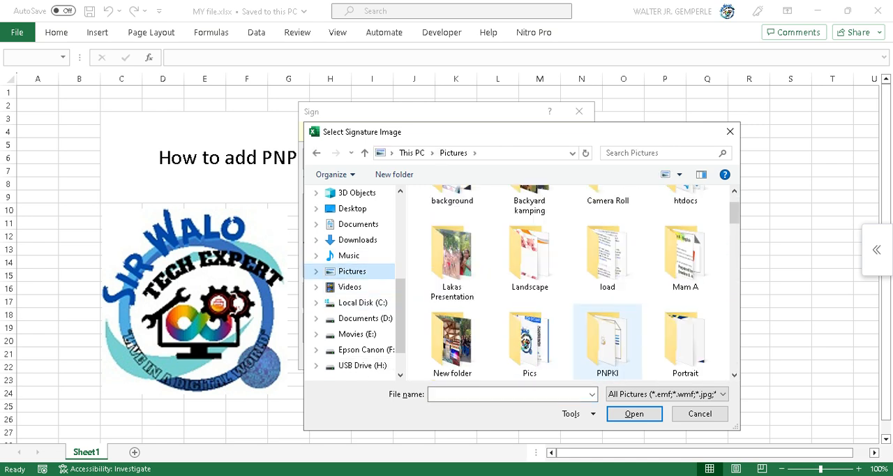
scroll(607, 338, "down", 20)
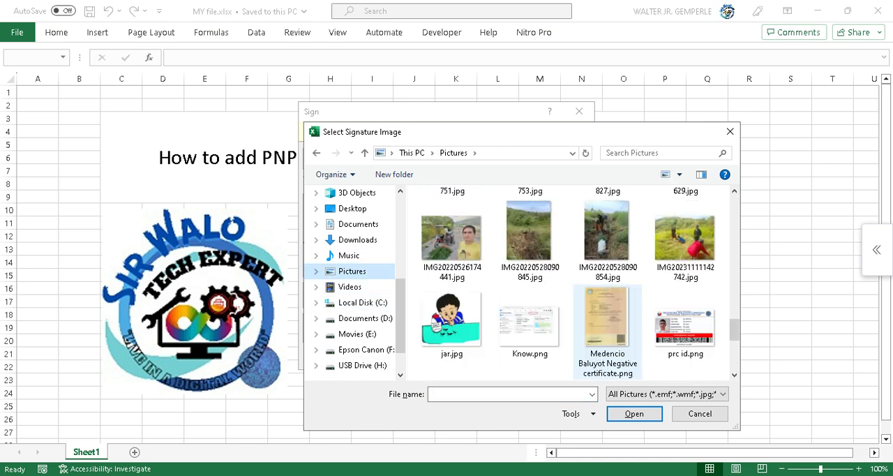
left_click(685, 336)
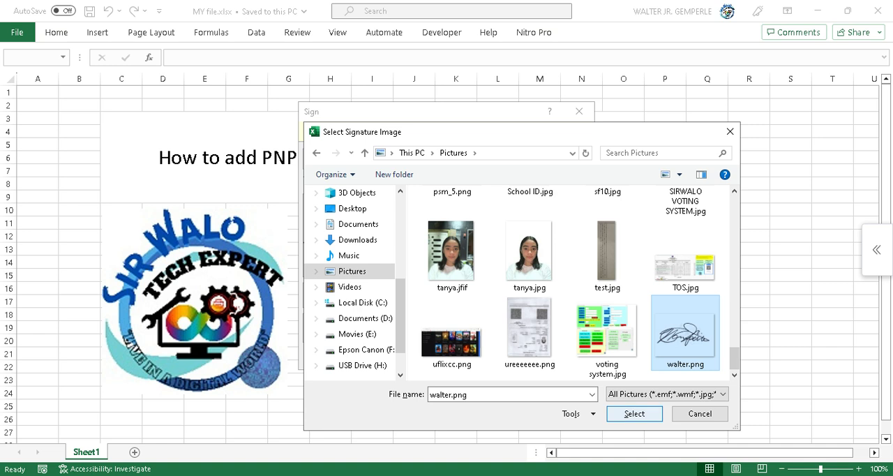
left_click(635, 413)
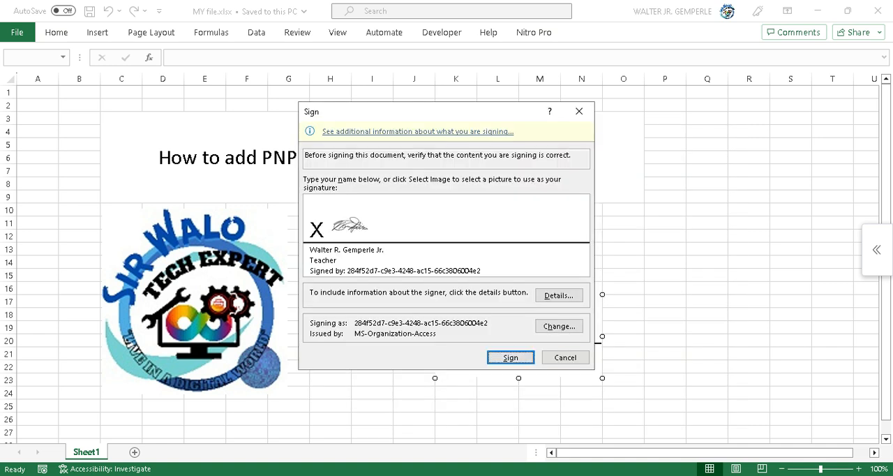
Sign the workbook with the selected signature image and confirm the signing.
key("Return")
key("Return")
key("Return")
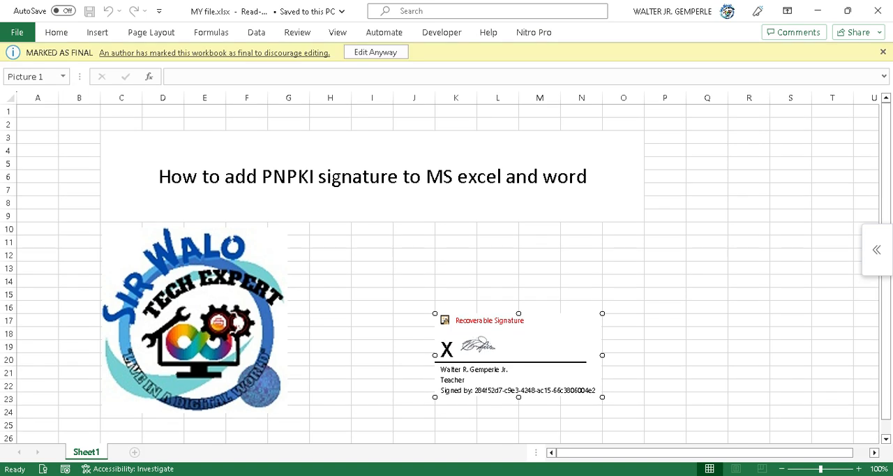
Try to edit the workbook marked as final, cancel before removing signatures, and examine the signed signature line up close.
left_click(376, 52)
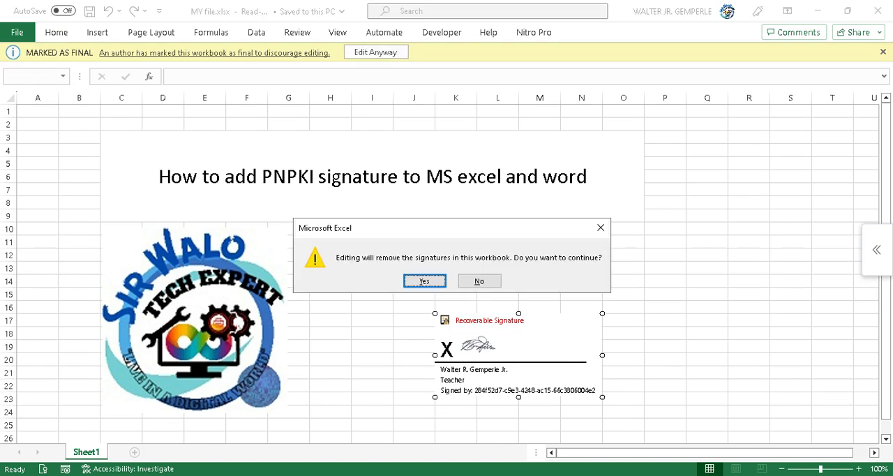
left_click(601, 228)
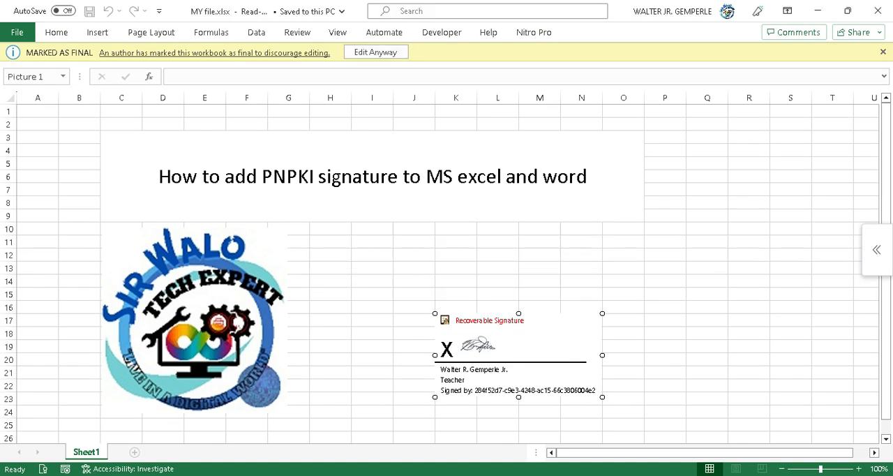
scroll(446, 268, "up", 2, "ctrl")
scroll(447, 268, "down", 2)
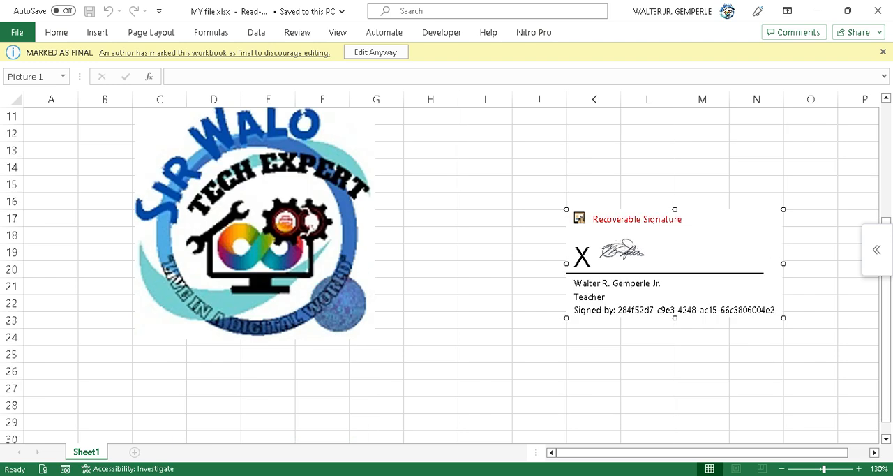
left_click(485, 286)
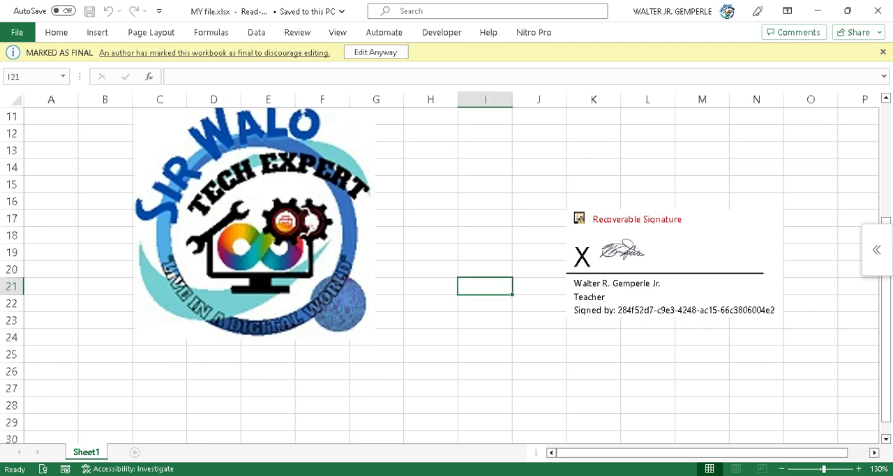
Switch to Word and create a new blank document.
mouse_move(557, 475)
left_click(557, 433)
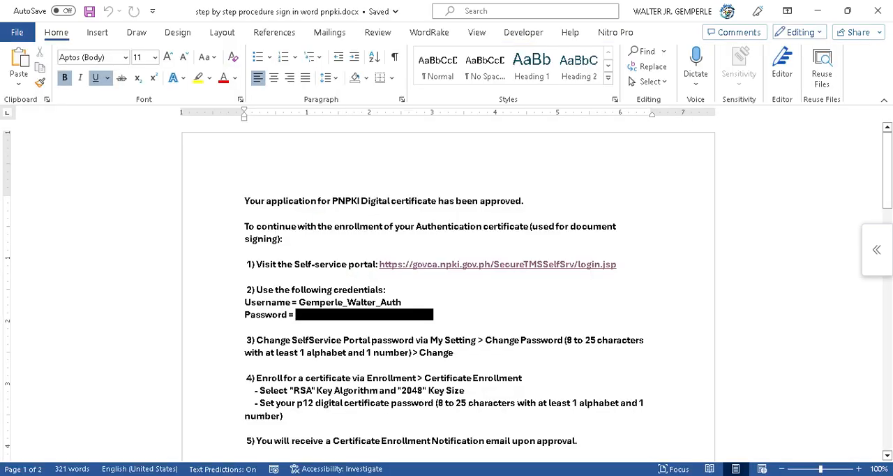
left_click(97, 33)
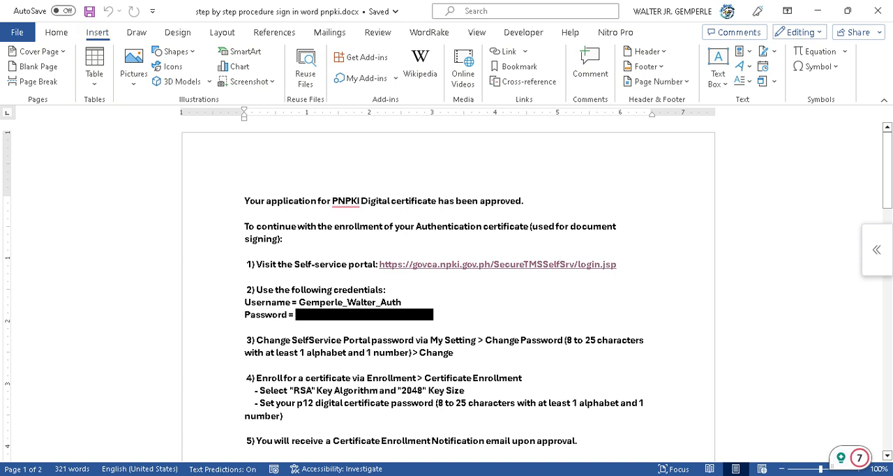
left_click(17, 32)
left_click(36, 93)
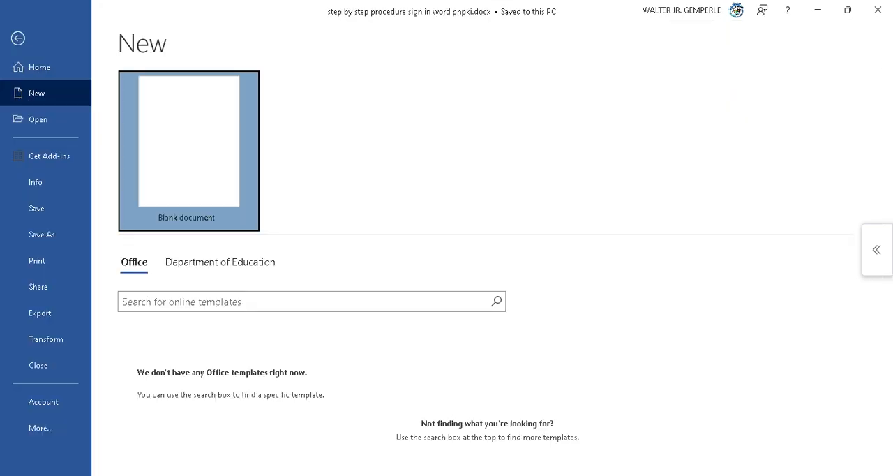
left_click(189, 146)
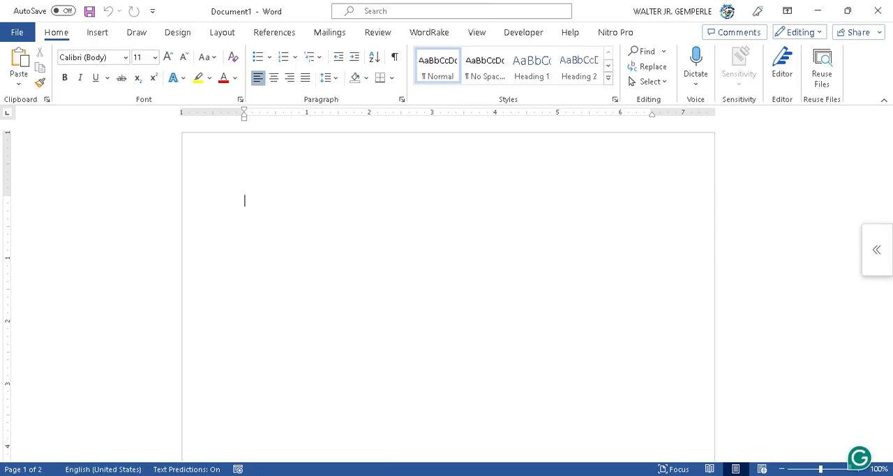
Insert a Microsoft Office signature line with the signer's full name, the title Teacher and the signer's e-mail address, without the sign date.
left_click(97, 33)
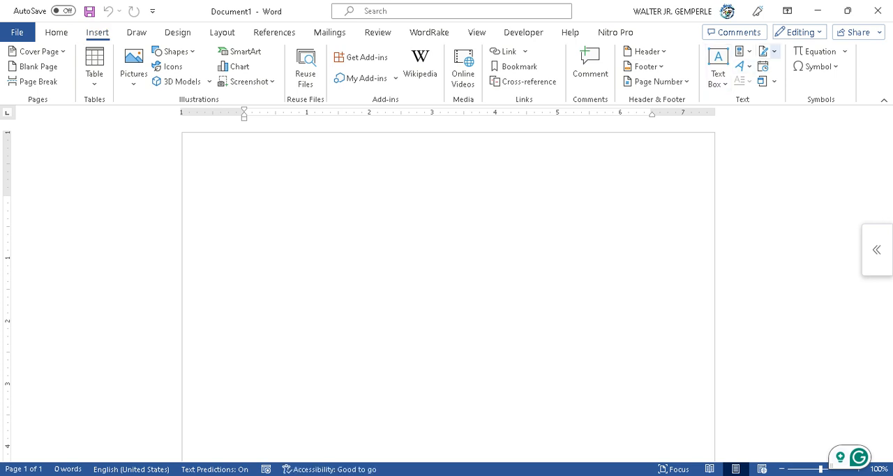
left_click(774, 51)
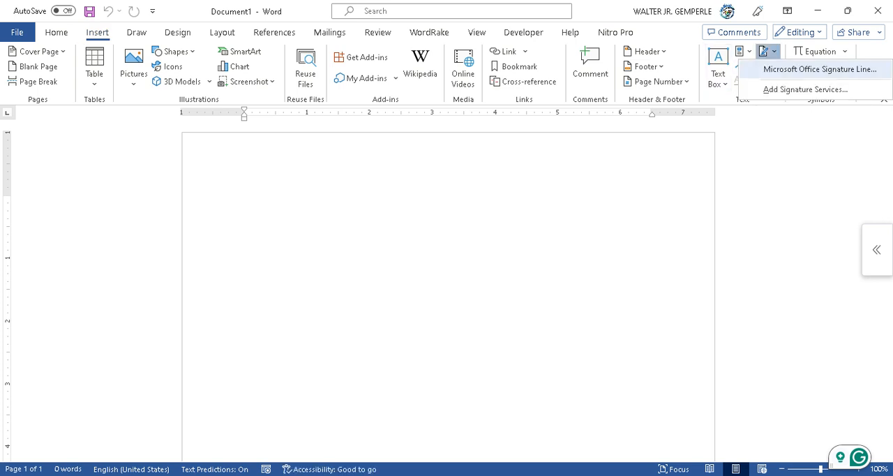
left_click(820, 69)
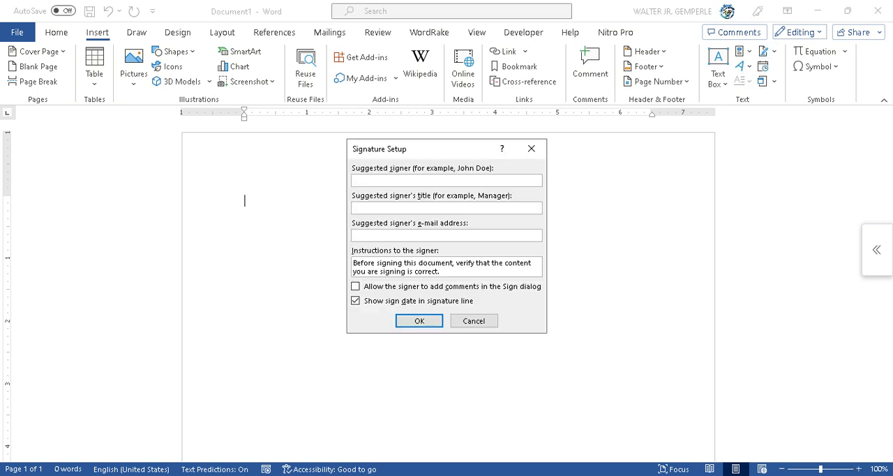
type("Teacher")
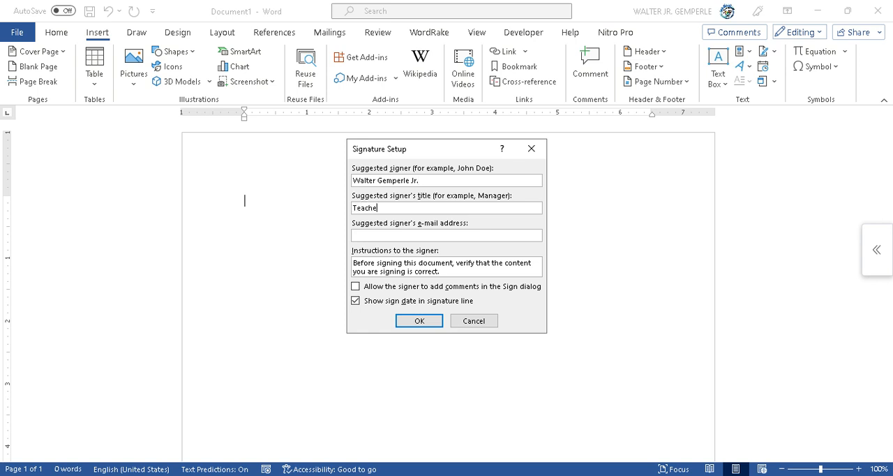
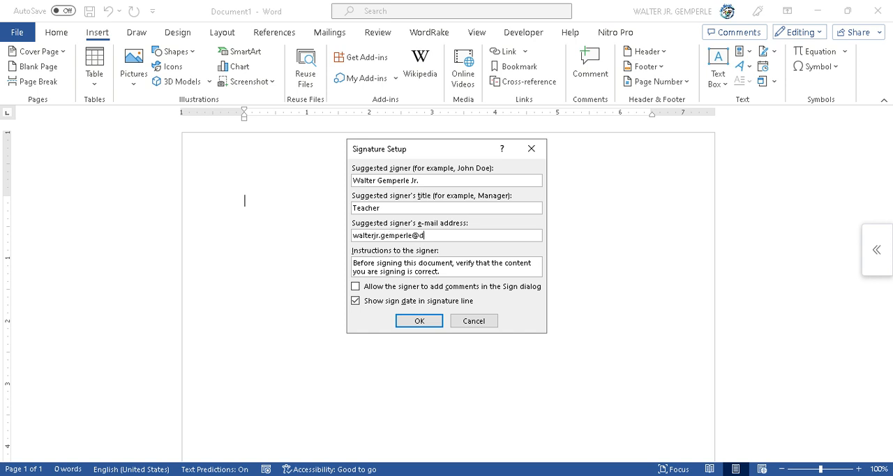
left_click(356, 301)
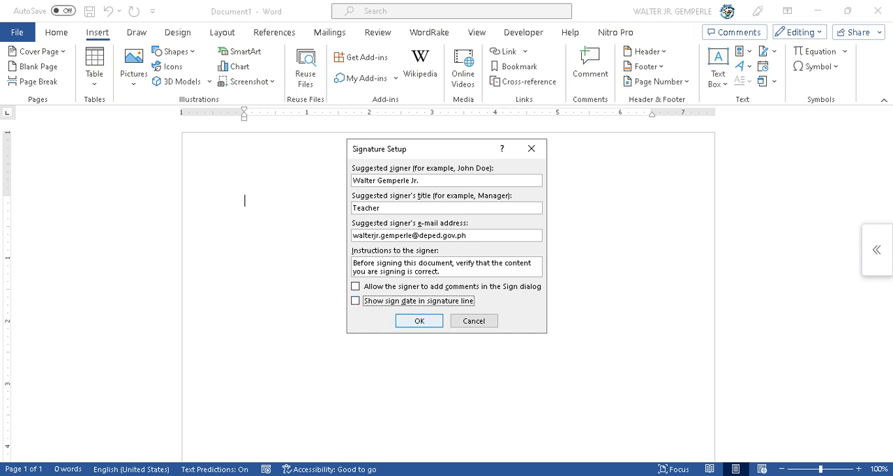
key("Return")
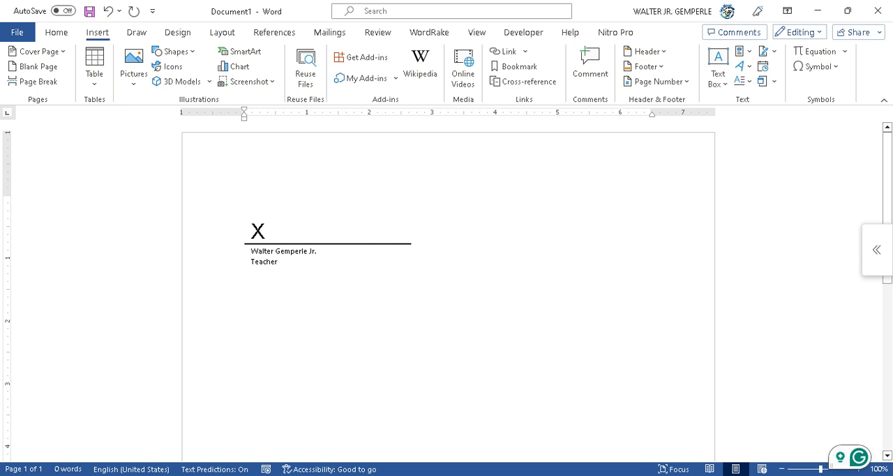
Change the signature line's setup to allow the signer to add comments in the Sign dialog.
left_click(410, 272)
right_click(259, 237)
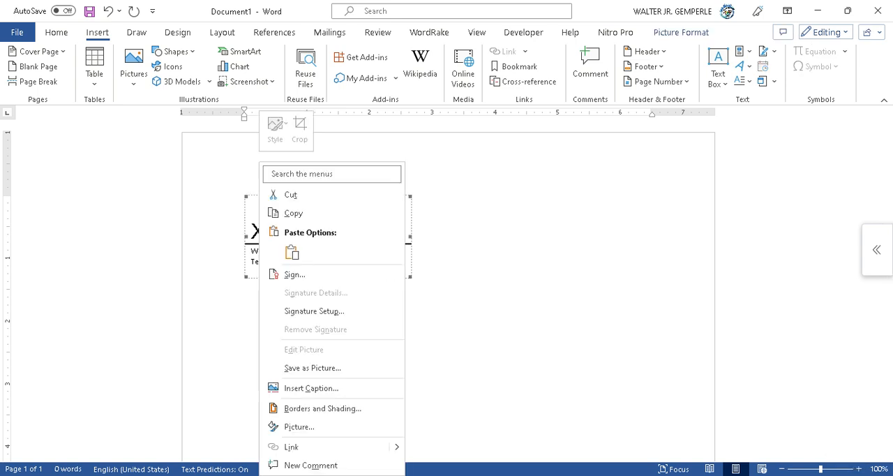
left_click(314, 311)
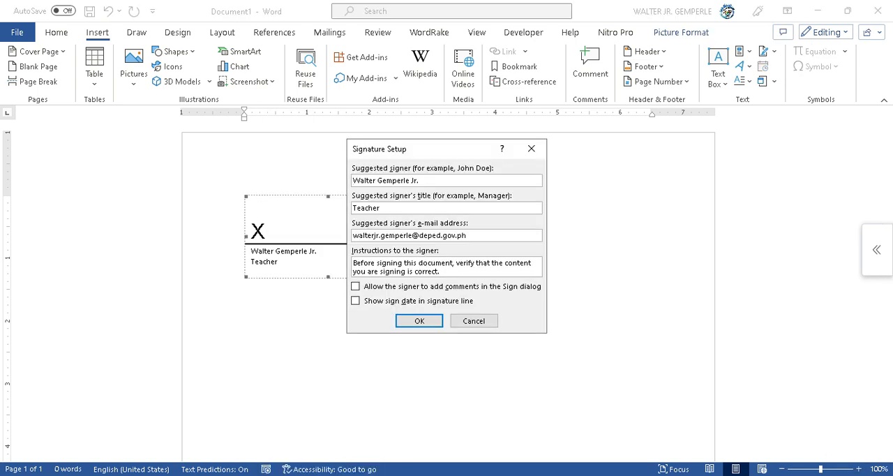
left_click(356, 286)
left_click(420, 321)
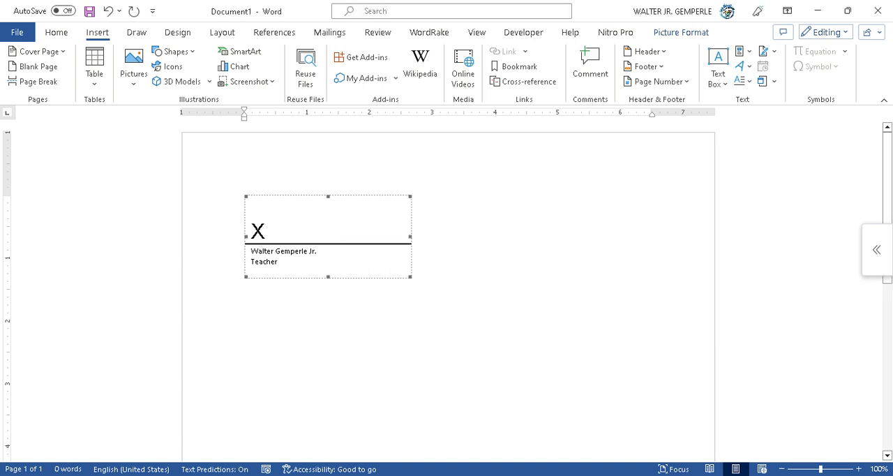
Enable showing the sign date in the signature line's setup.
right_click(339, 247)
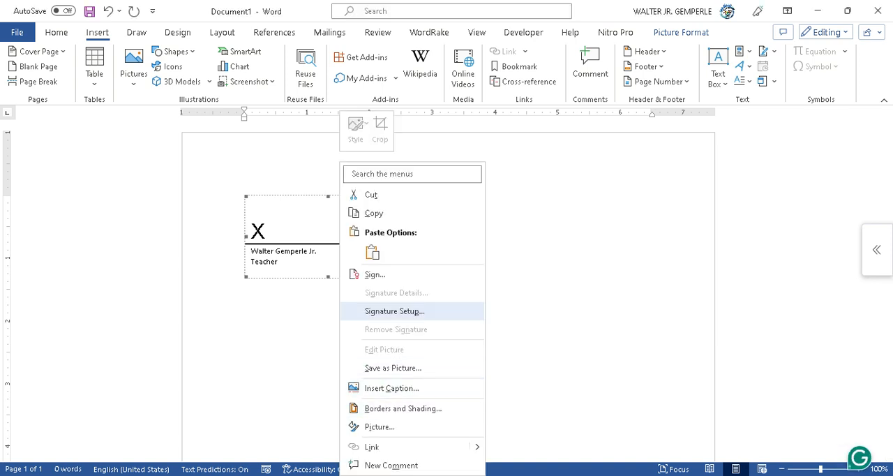
left_click(395, 311)
left_click(355, 300)
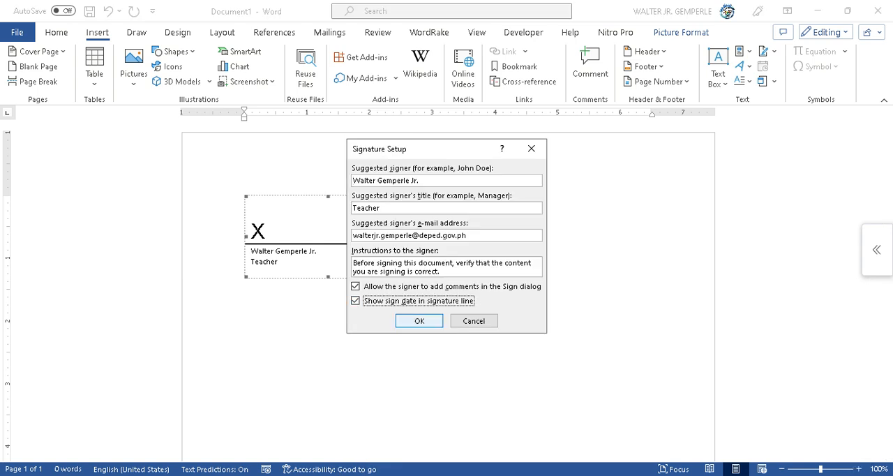
left_click(420, 321)
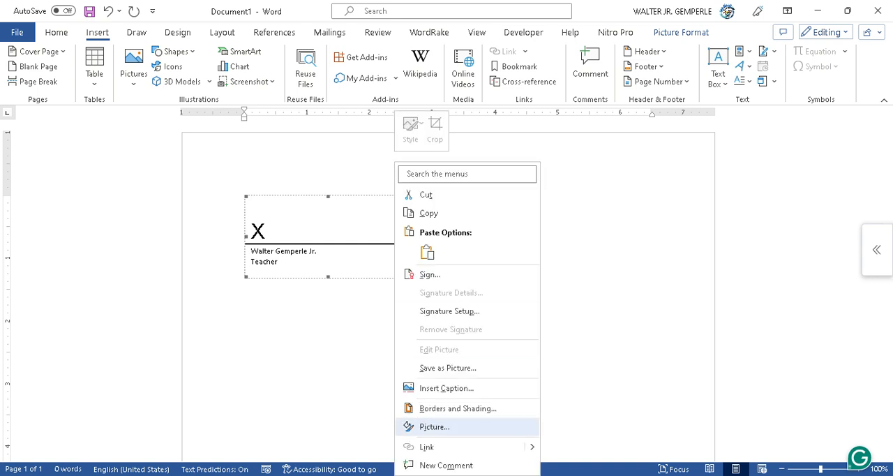
left_click(434, 427)
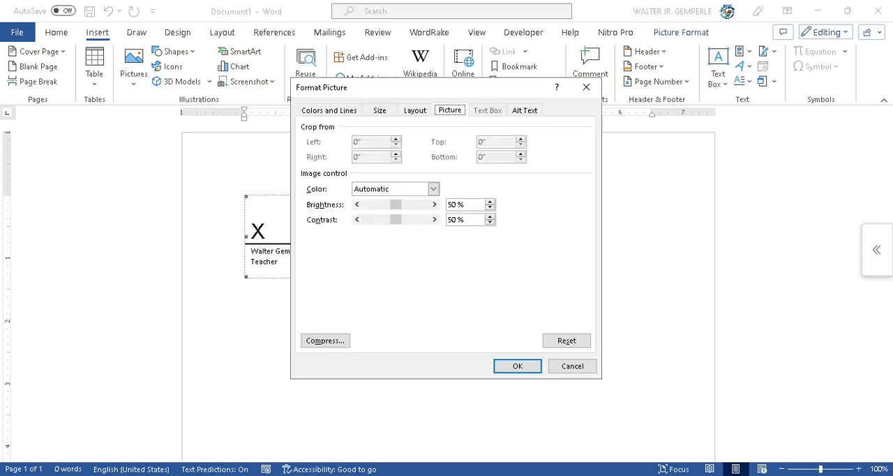
key("ctrl+shift+Tab")
key("ctrl+shift+Tab")
key("ctrl+shift+Tab")
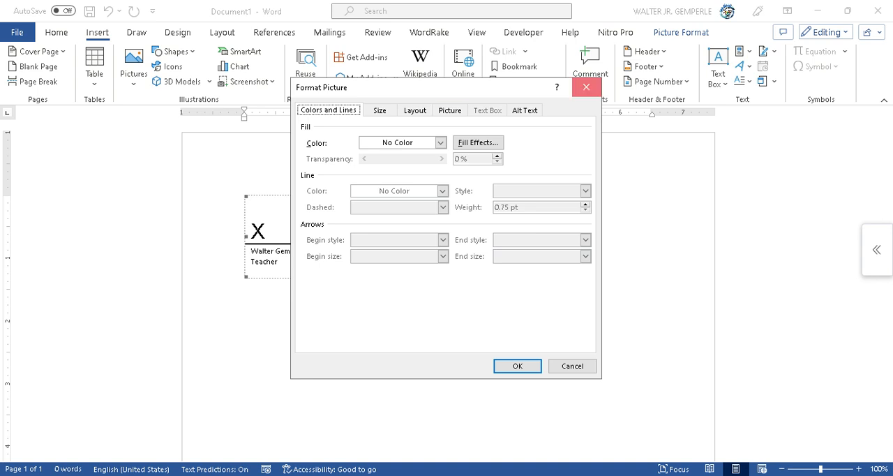
left_click(586, 87)
Start signing the signature line and save the document as the Word document "My file" in the Documents folder.
right_click(368, 230)
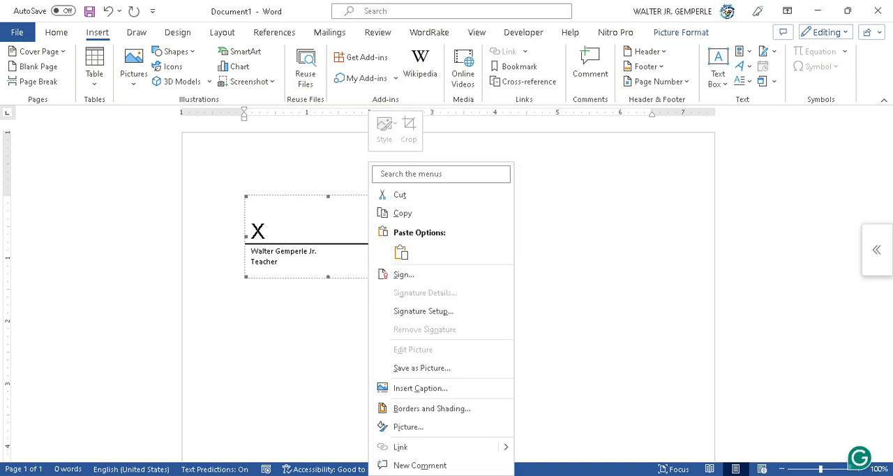
left_click(404, 274)
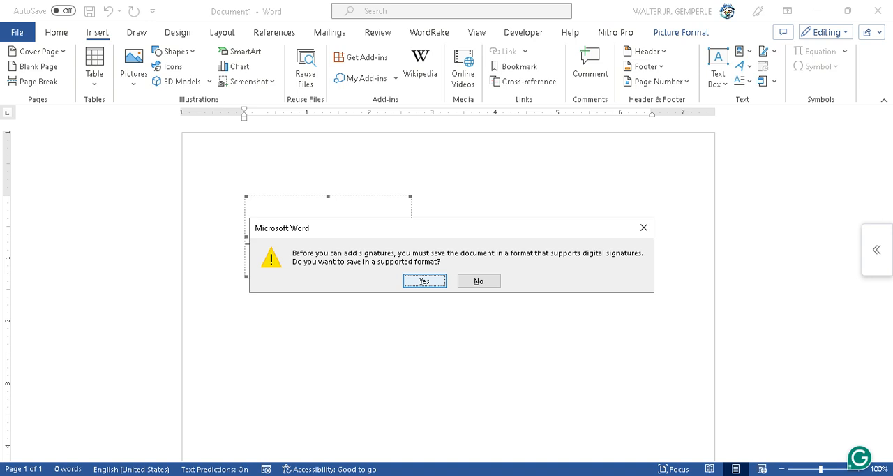
left_click(424, 280)
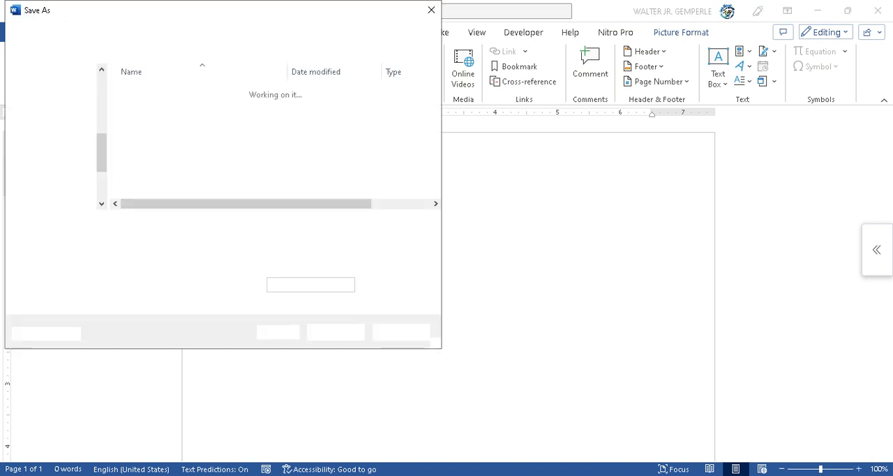
type("My file")
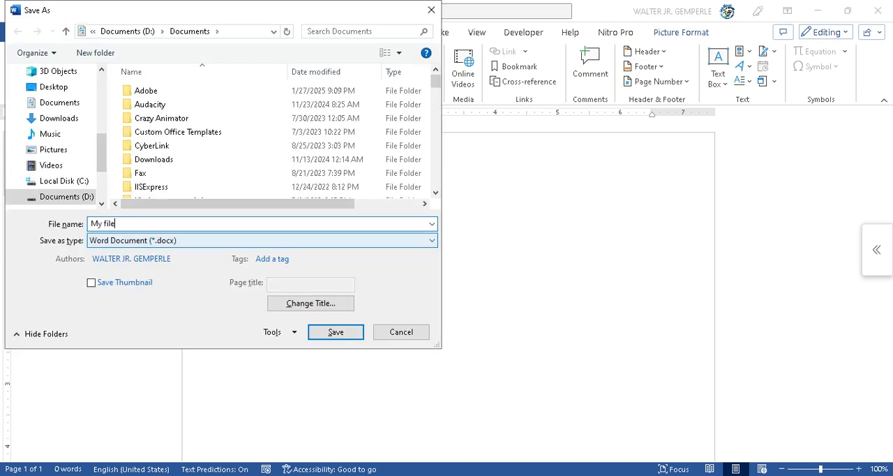
key("Return")
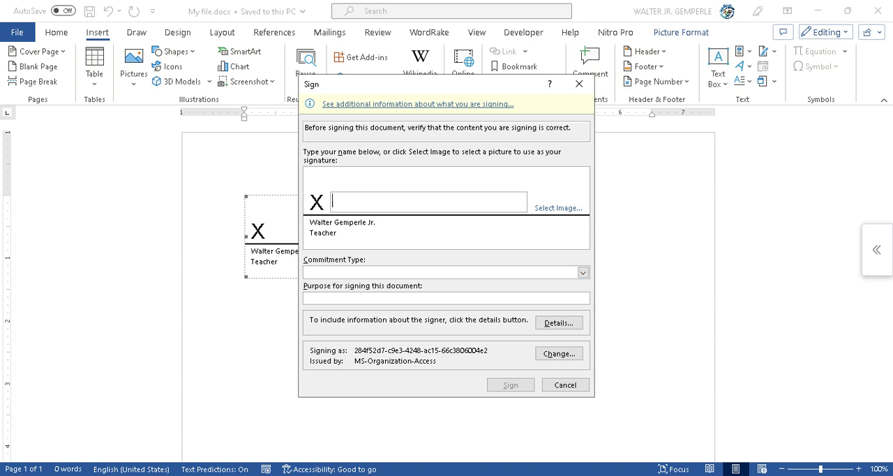
Review the choice of signing certificates and keep the one issued by MS-Organization-Access.
left_click(559, 354)
left_click(380, 322)
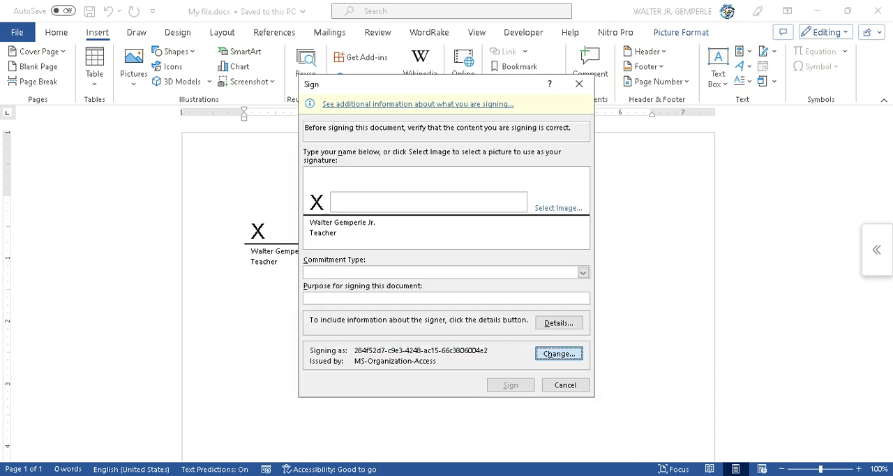
left_click(478, 284)
Use the handwritten signature picture from the Pictures folder as the signature image.
left_click(558, 208)
key("Escape")
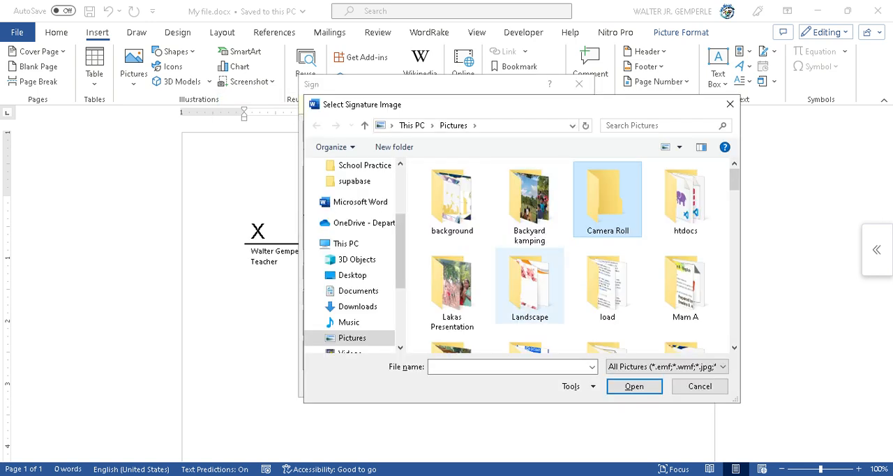
scroll(530, 293, "down", 3)
scroll(530, 293, "down", 15)
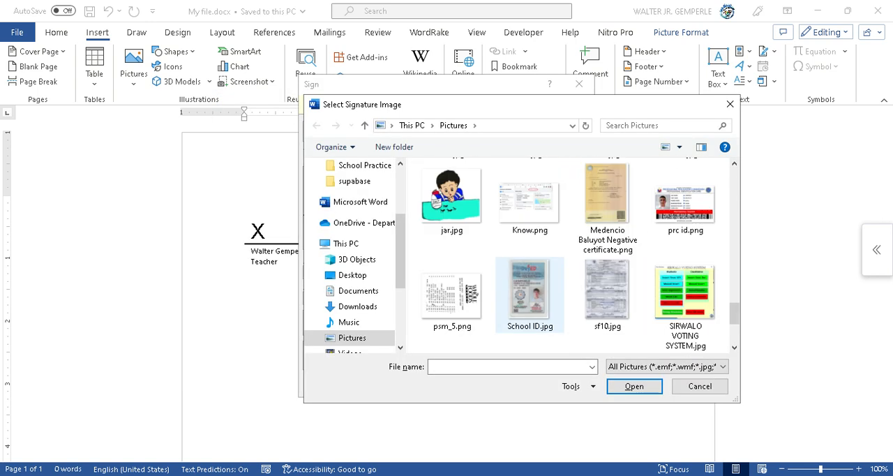
left_click(686, 308)
left_click(635, 386)
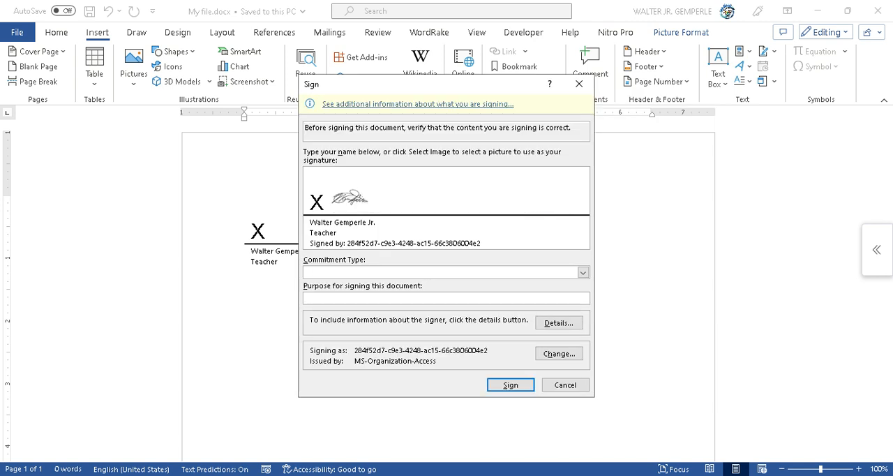
Set the commitment type to "Approved this document" and sign the document's signature line.
left_click(583, 272)
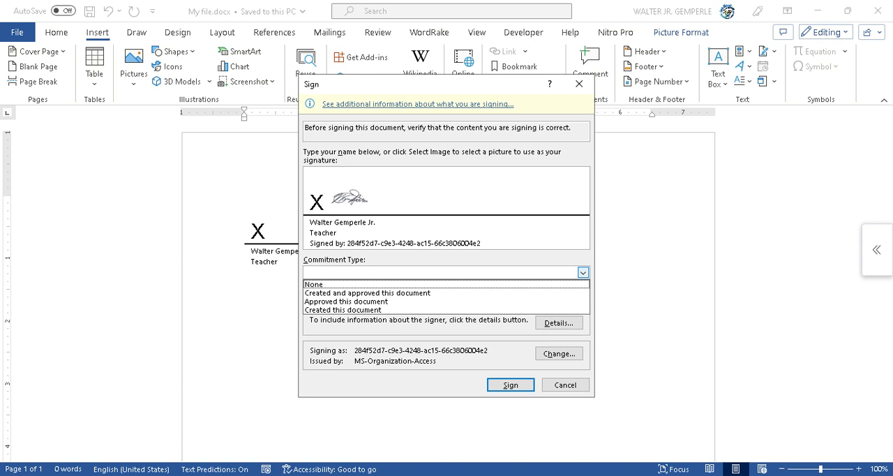
key("Down")
key("Down")
key("Return")
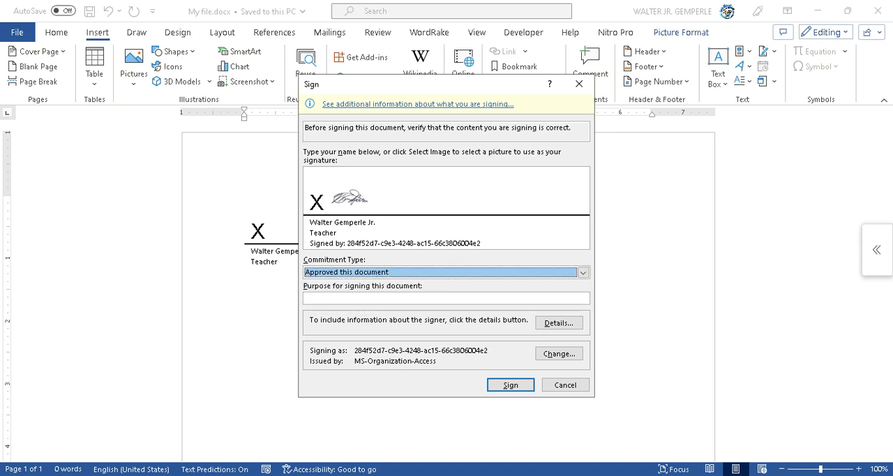
key("Return")
key("Return")
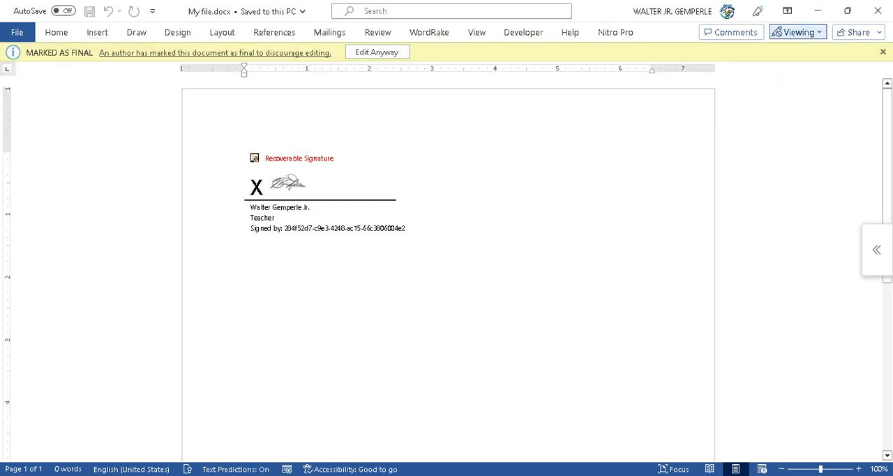
left_click(328, 193)
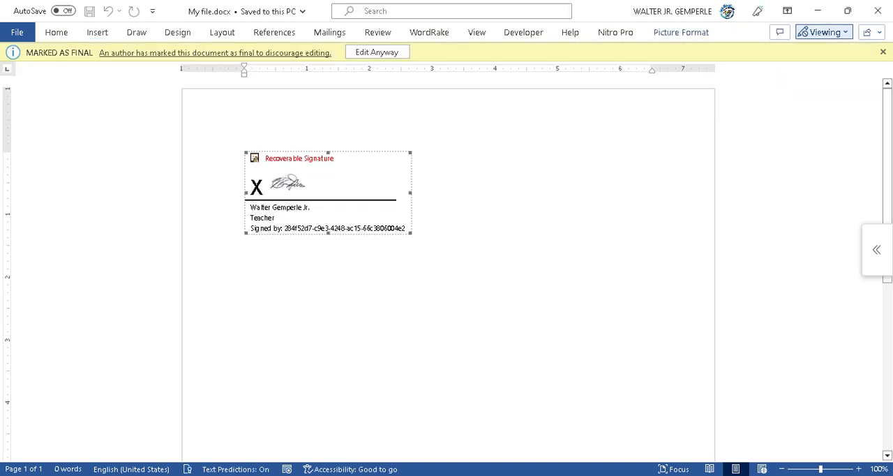